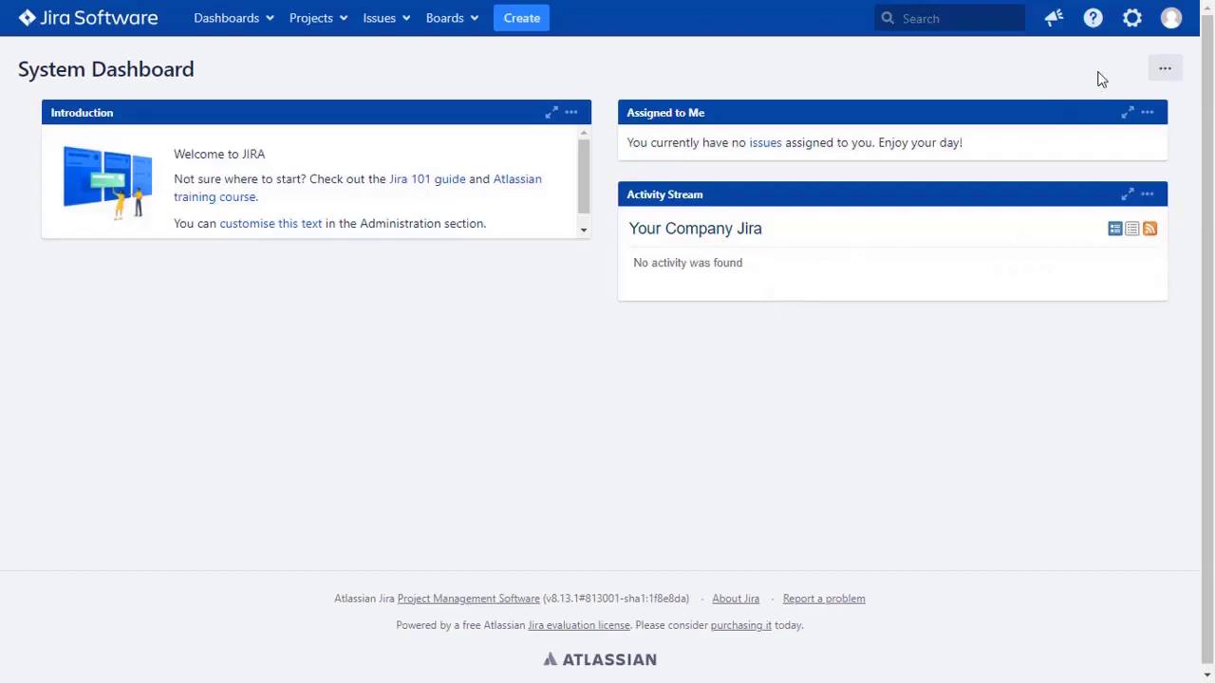
Step: Install the miniOrange OAuth/OIDC SSO app as a free trial, found by searching Marketplace for 'oauth sso'
click(1132, 19)
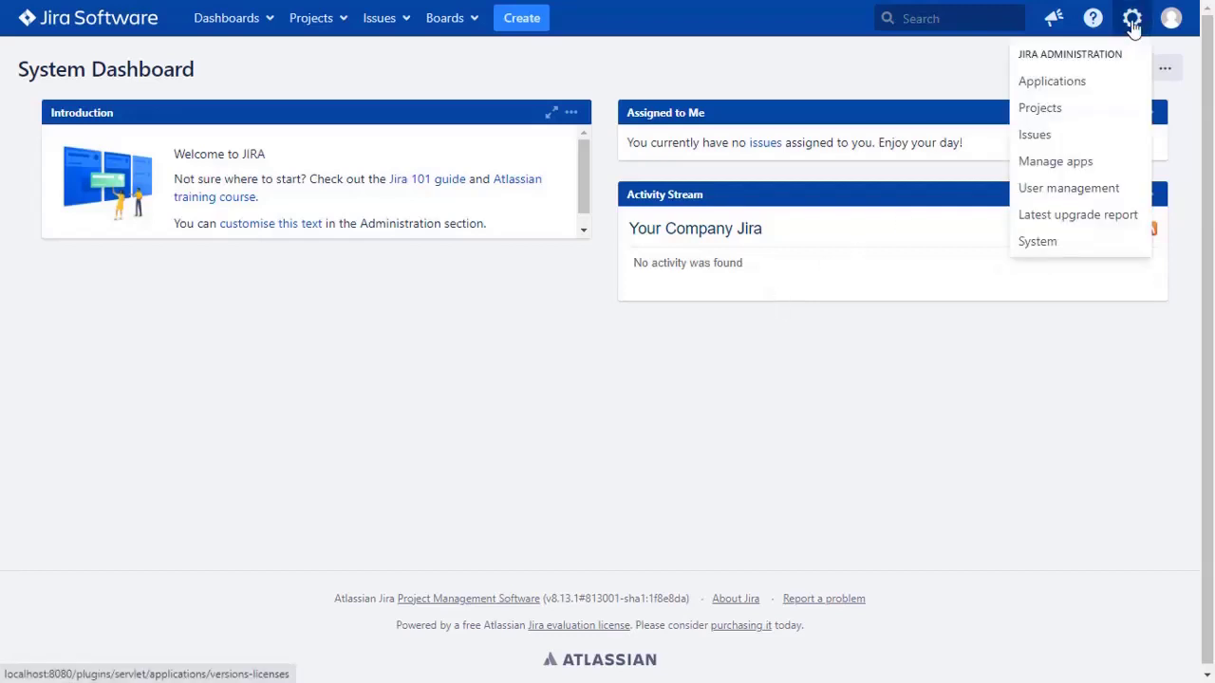
click(1113, 164)
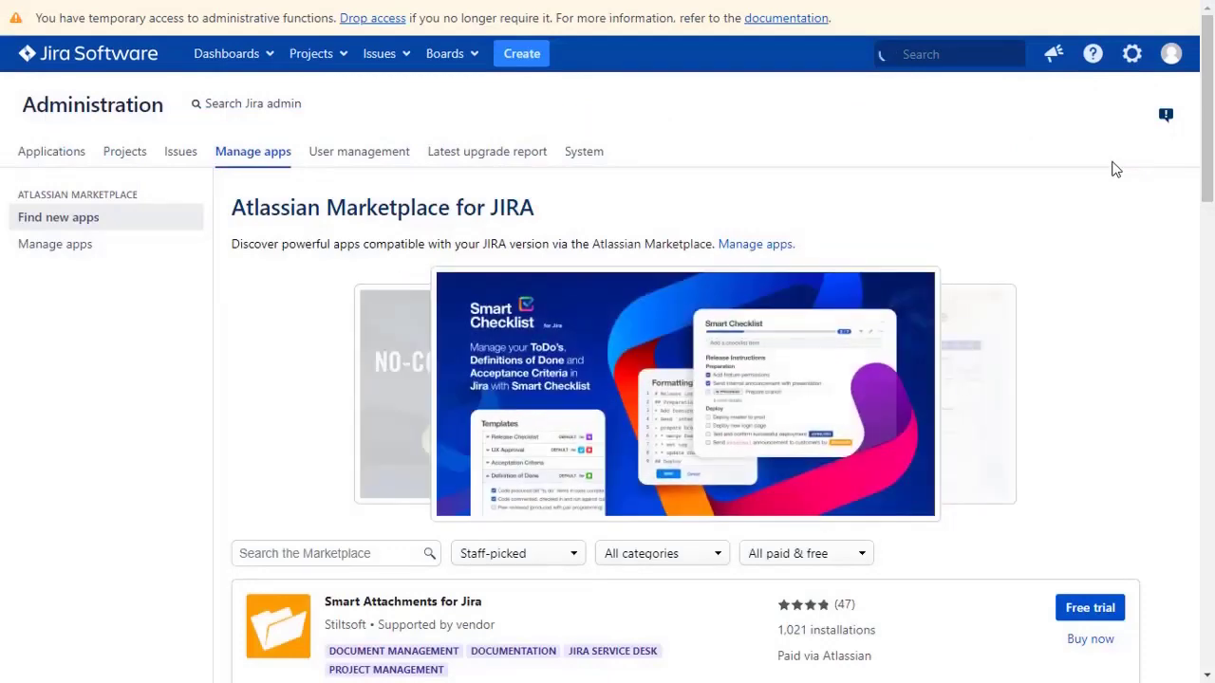
scroll(1115, 169, down, 3)
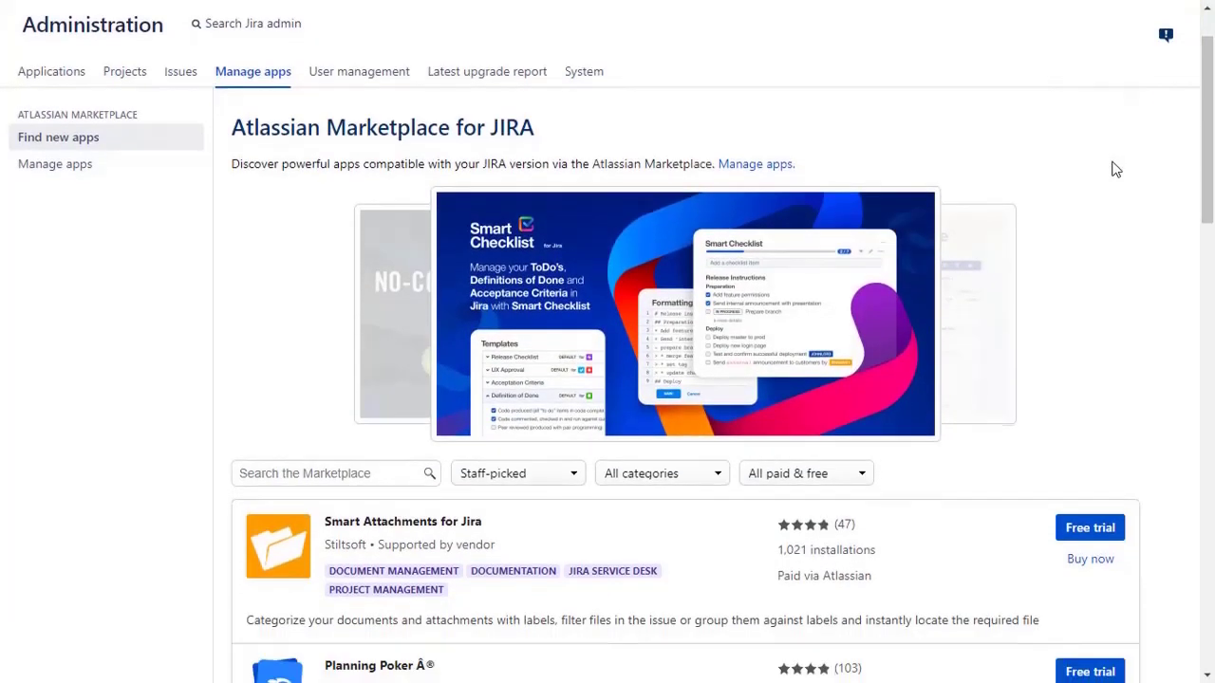
click(372, 414)
text(o)
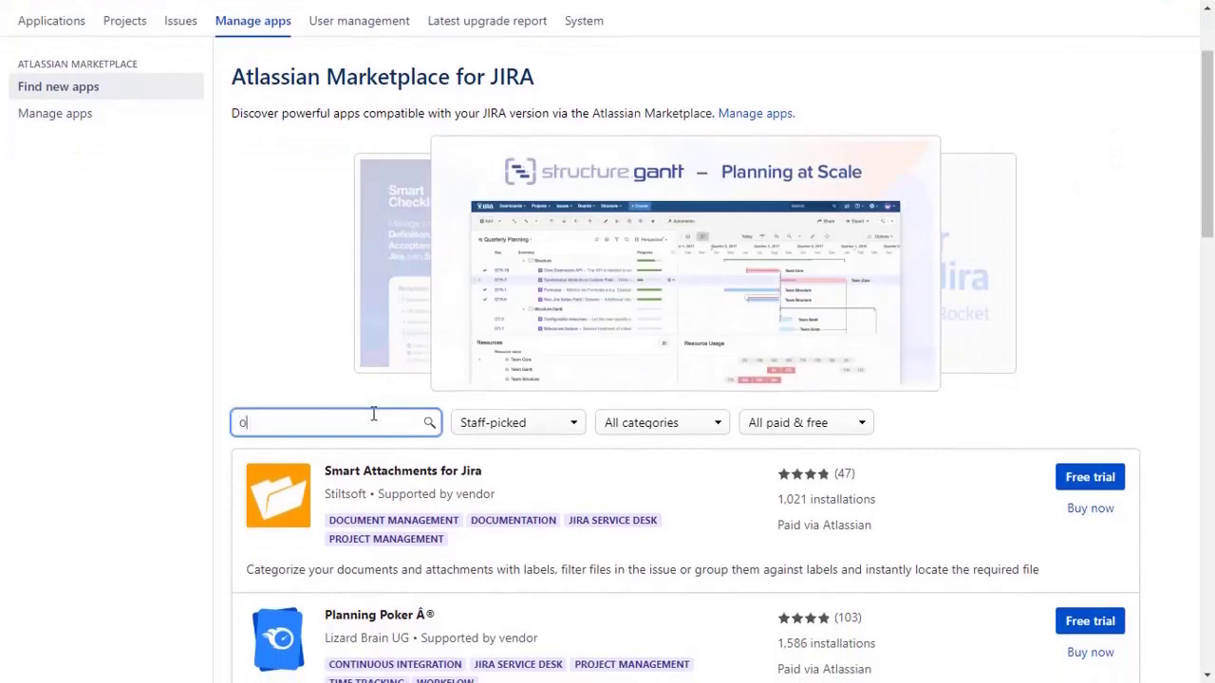
text(auth sso)
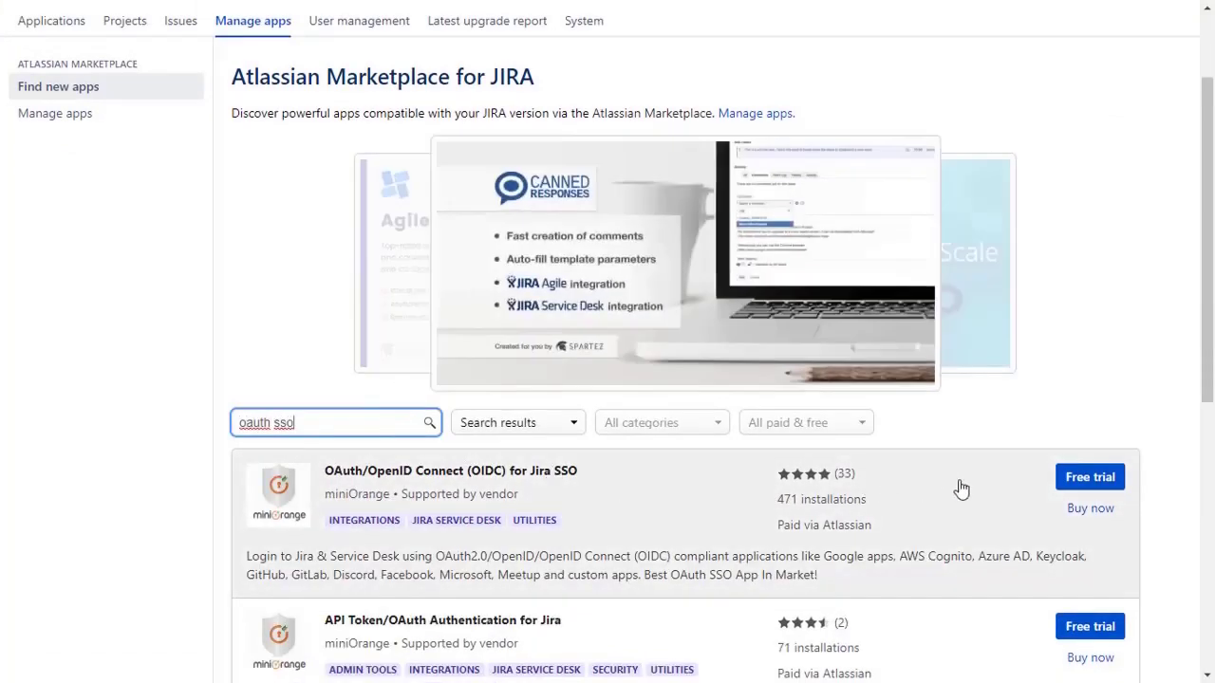
click(1082, 482)
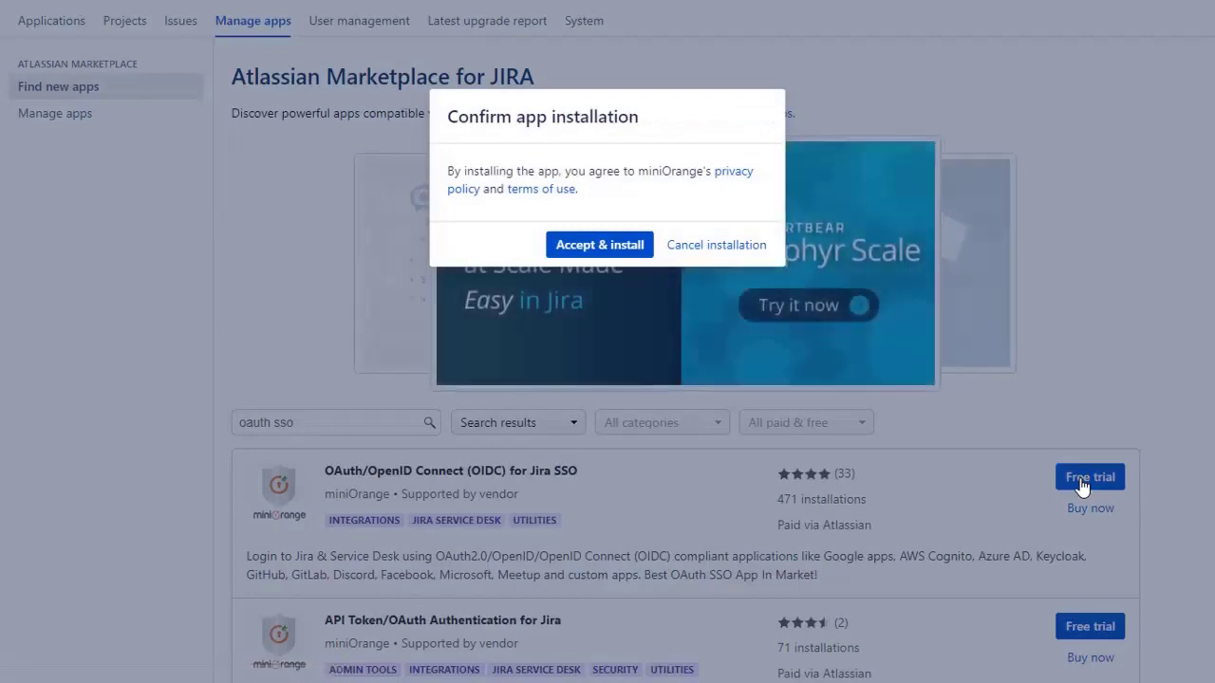
click(624, 245)
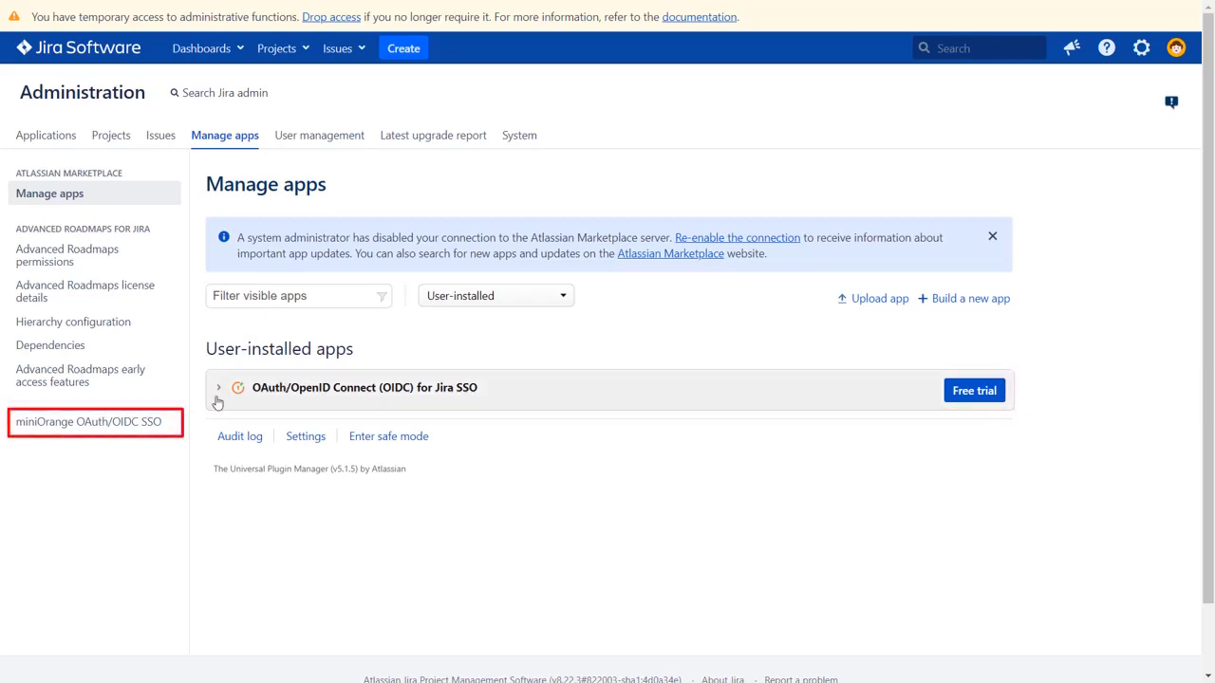
Step: Select the Azure AD provider tile in the miniOrange OAuth/OIDC SSO settings
click(127, 424)
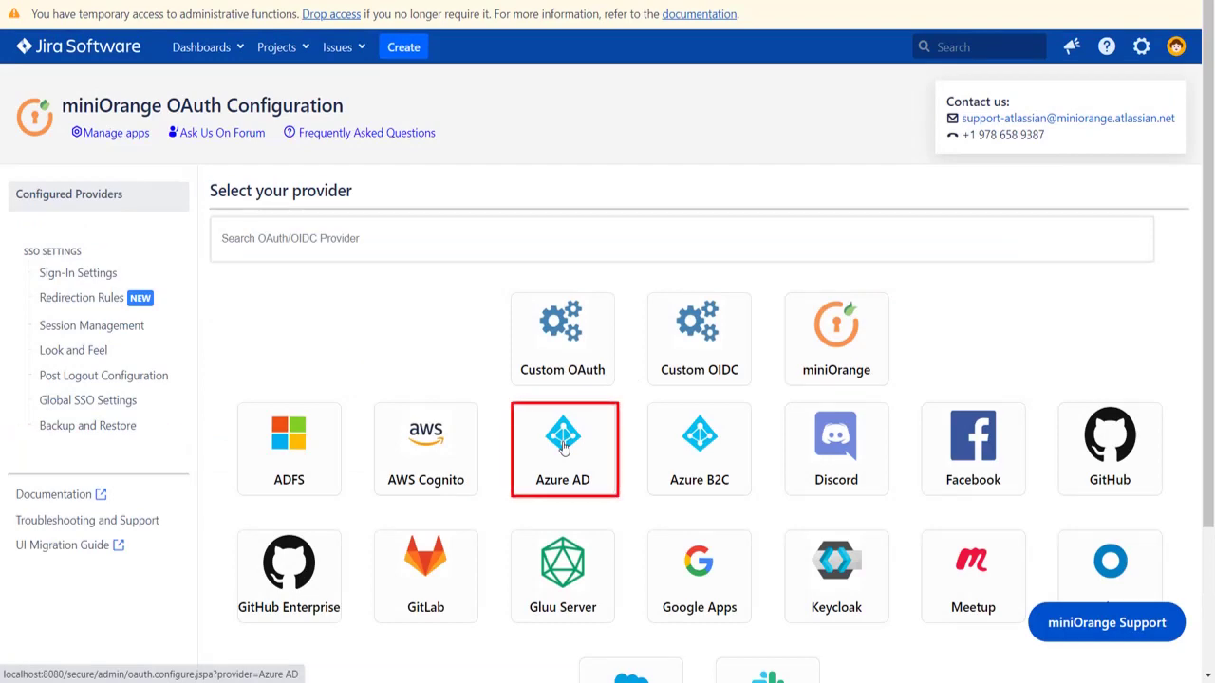
click(564, 446)
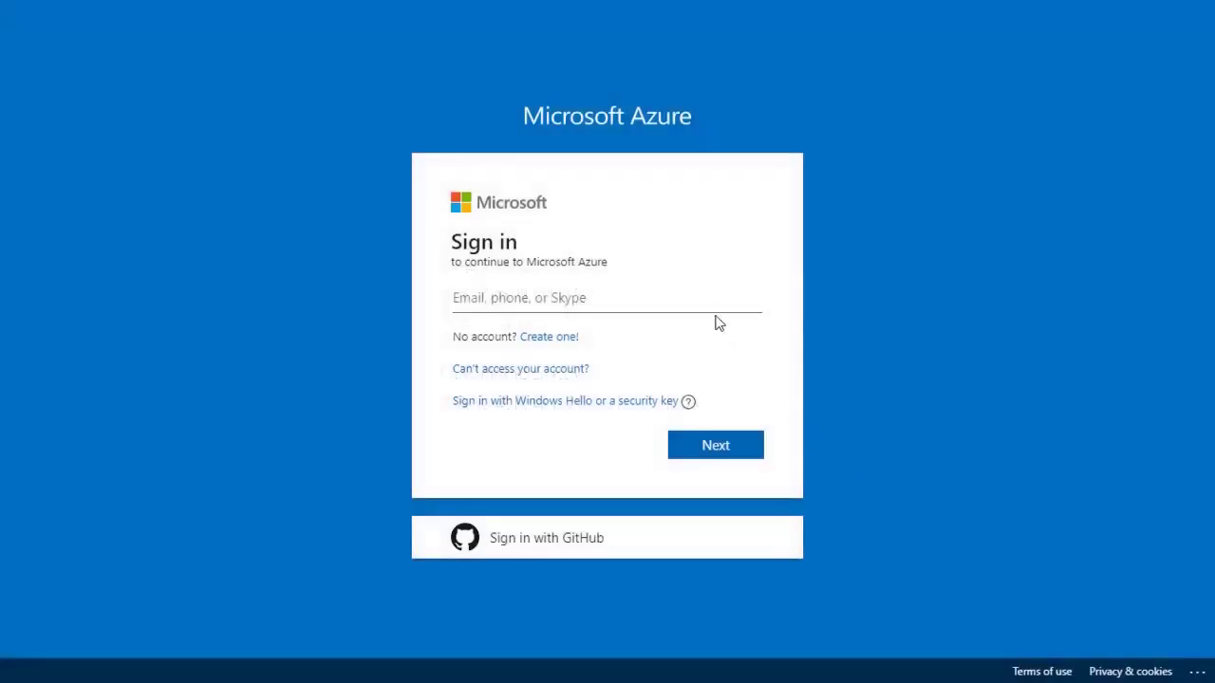
click(702, 304)
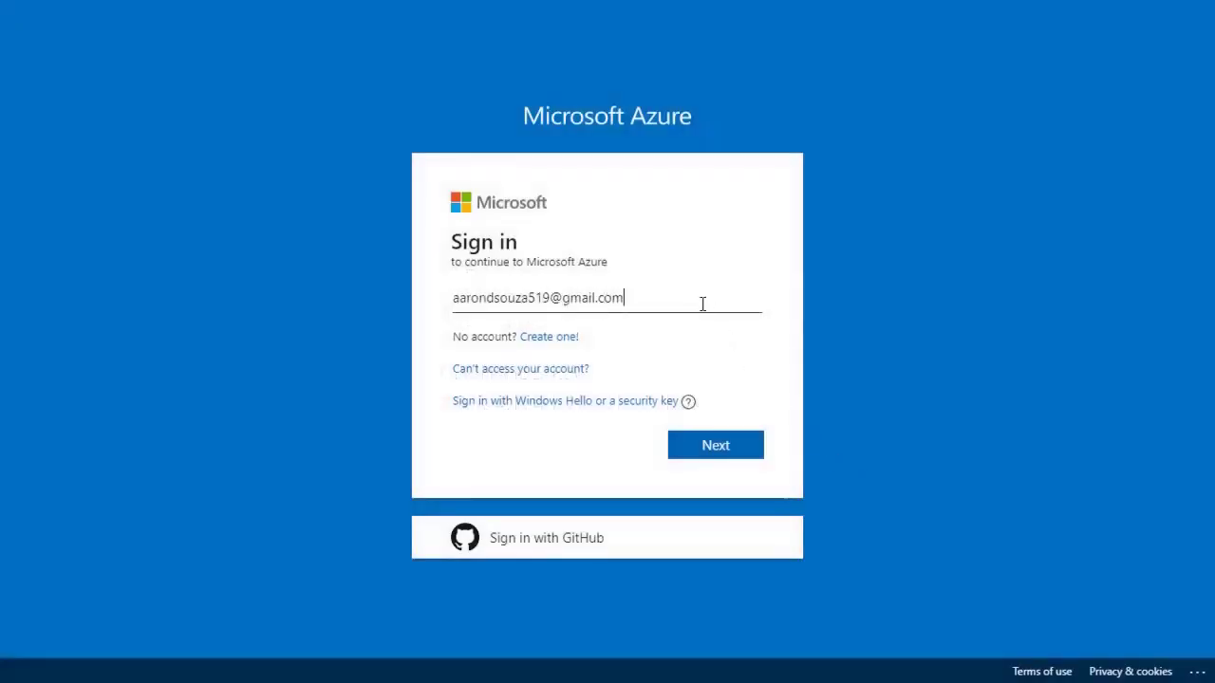
click(726, 452)
text(••••••••••••)
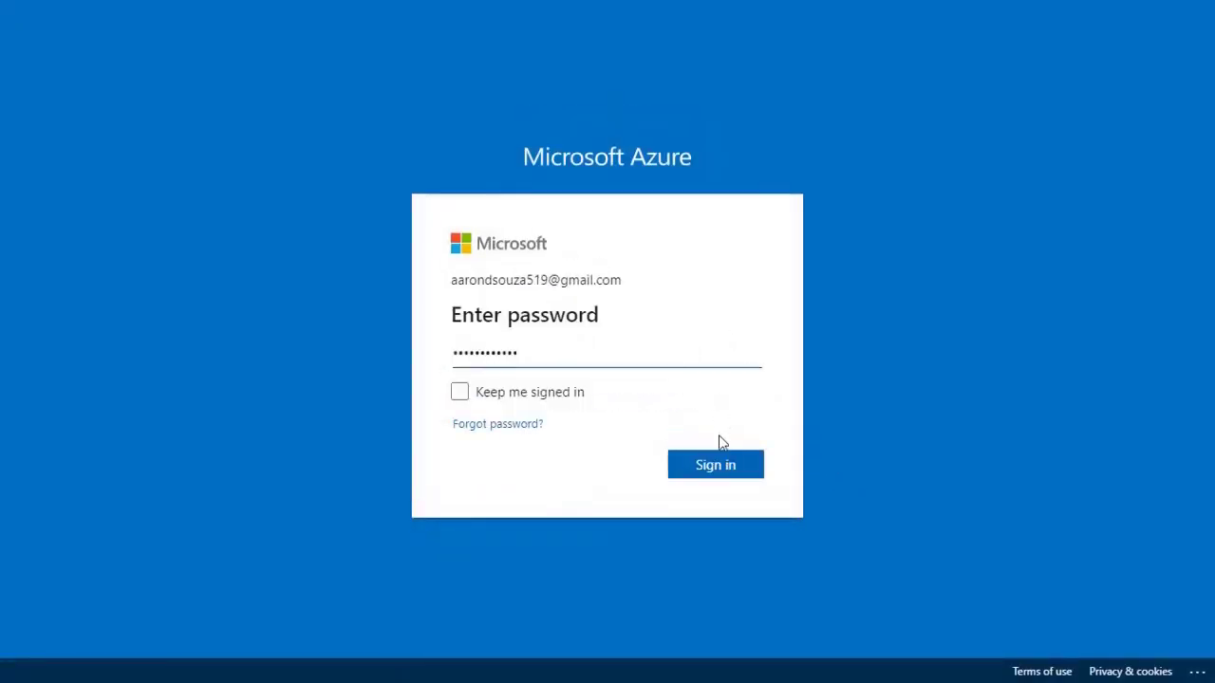
click(726, 469)
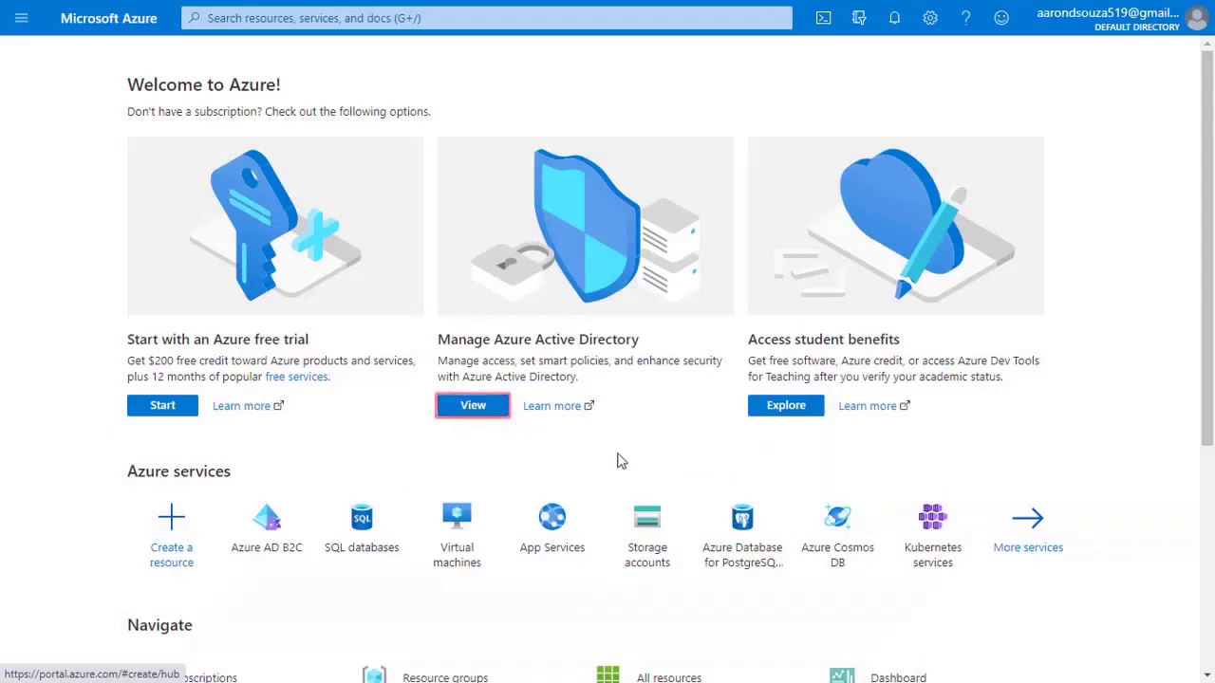
click(483, 411)
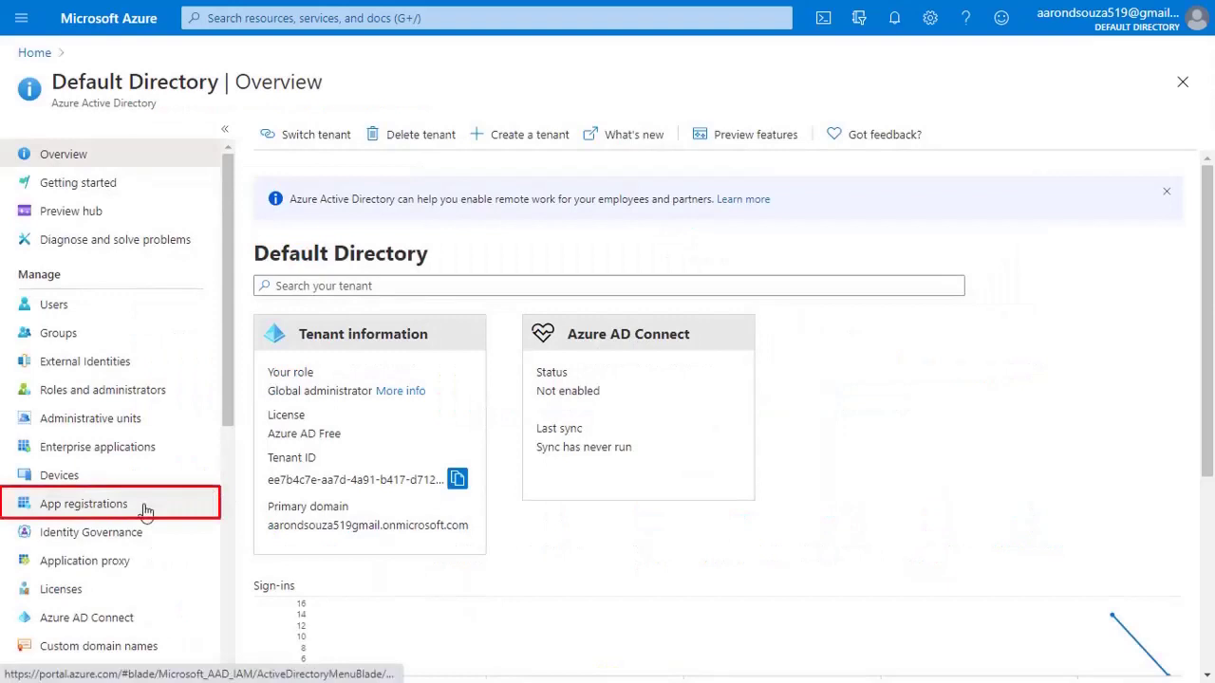
click(127, 509)
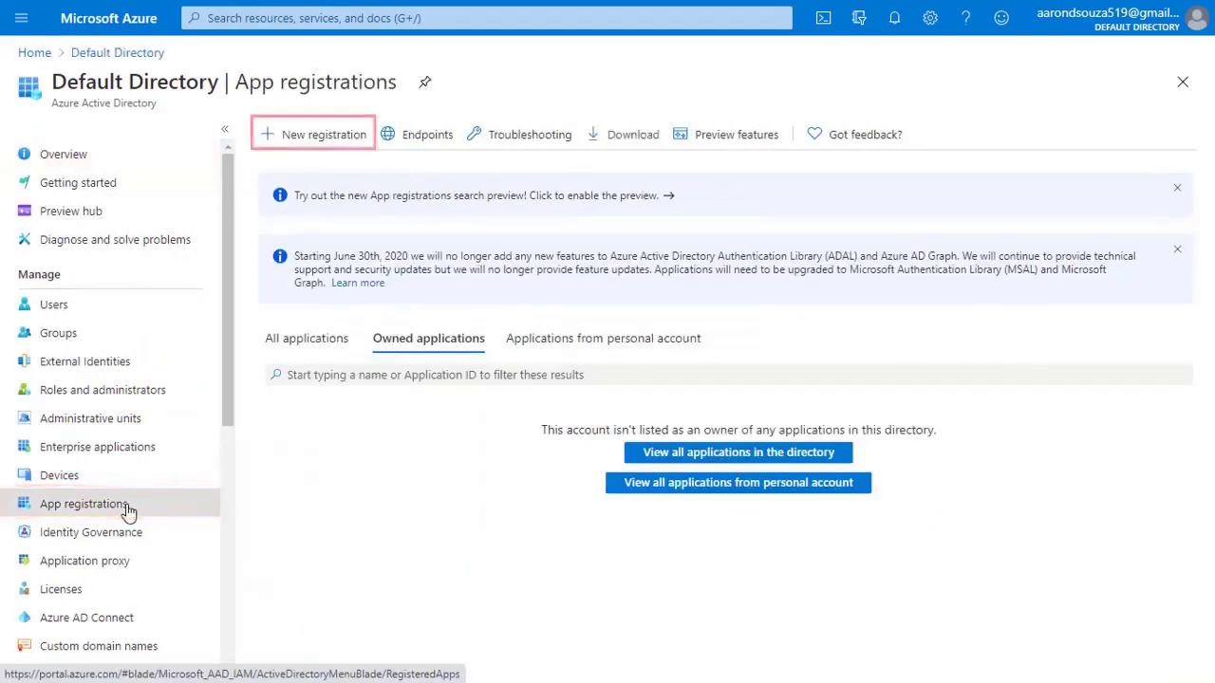
click(322, 142)
text(Jira )
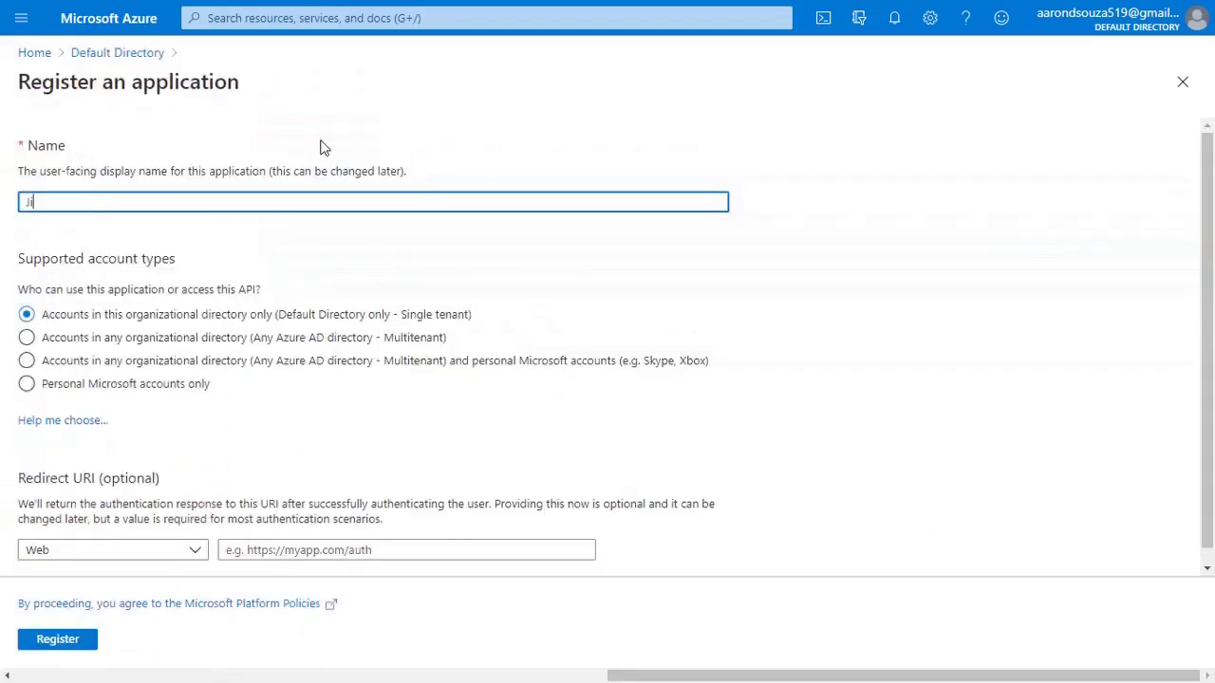
text(OAuth)
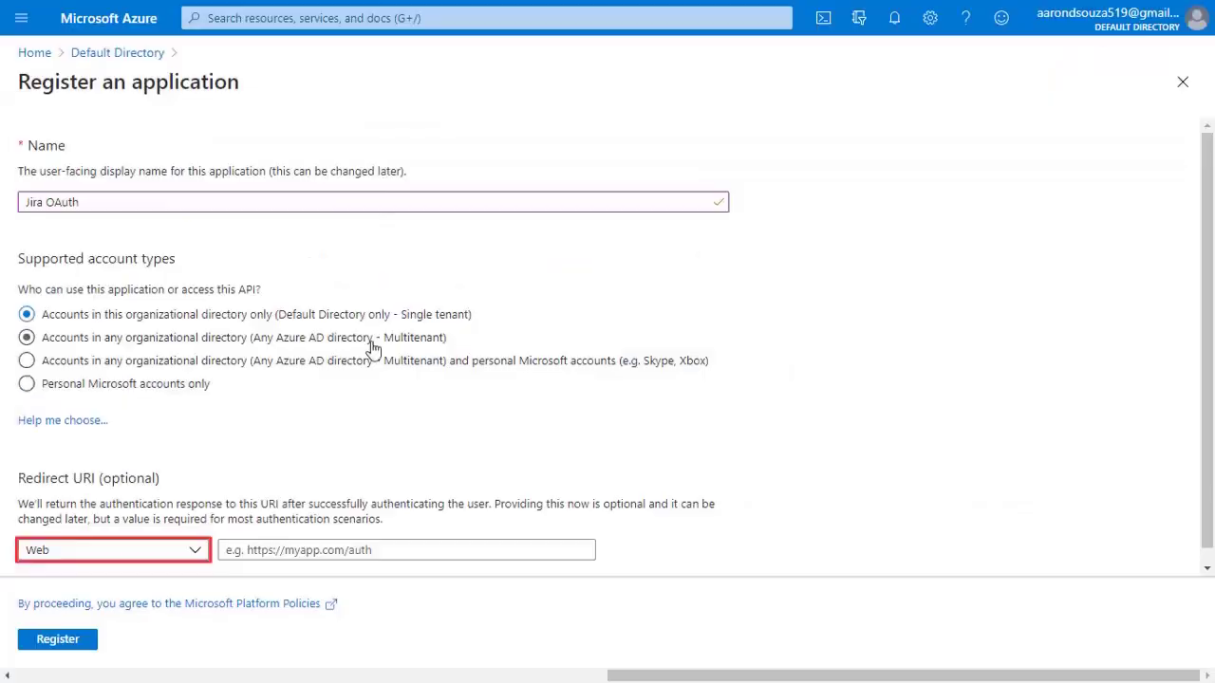
click(360, 550)
text(http://localhost:8080/plugins/servlet/oauth/callback)
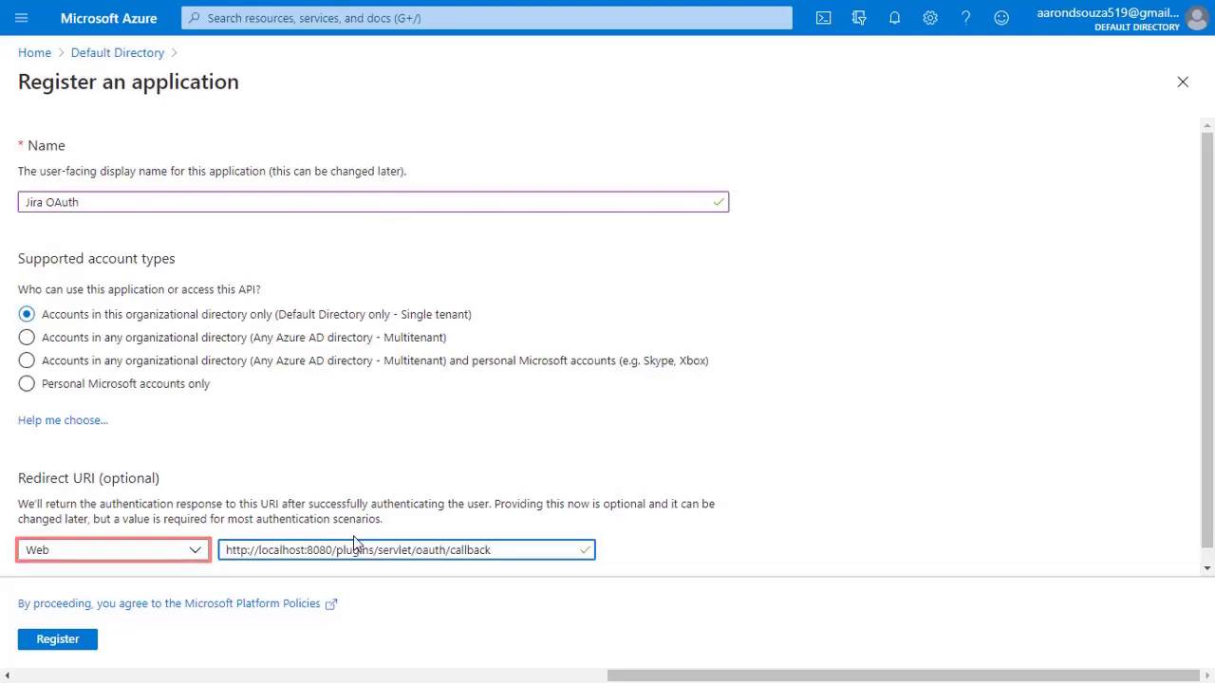
click(81, 646)
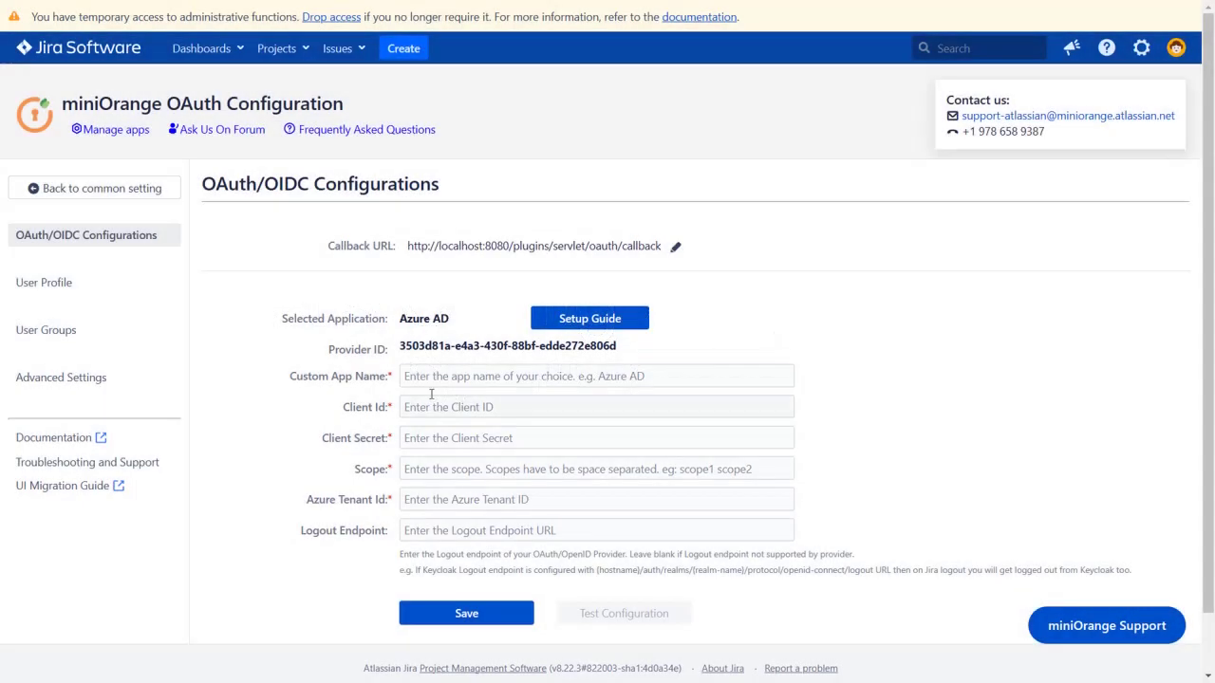
Step: Name the Jira app 'Azure AD' and paste in Azure's client ID and tenant ID
click(410, 377)
text(Azure AD)
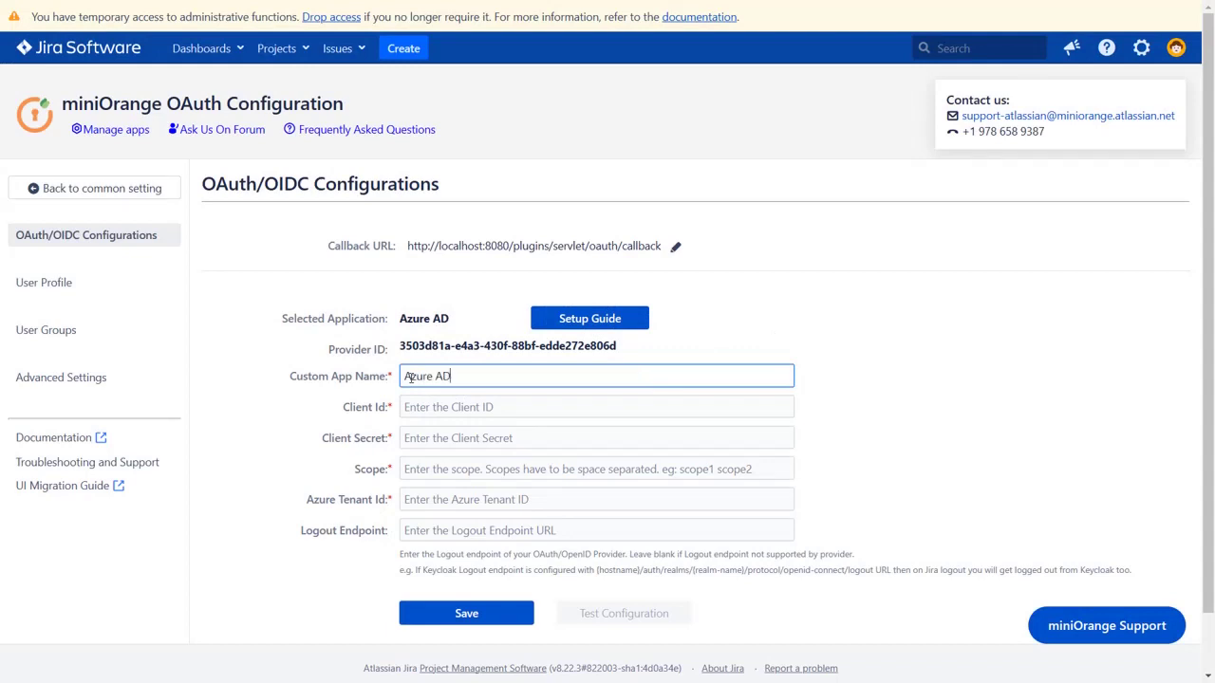
key(Tab)
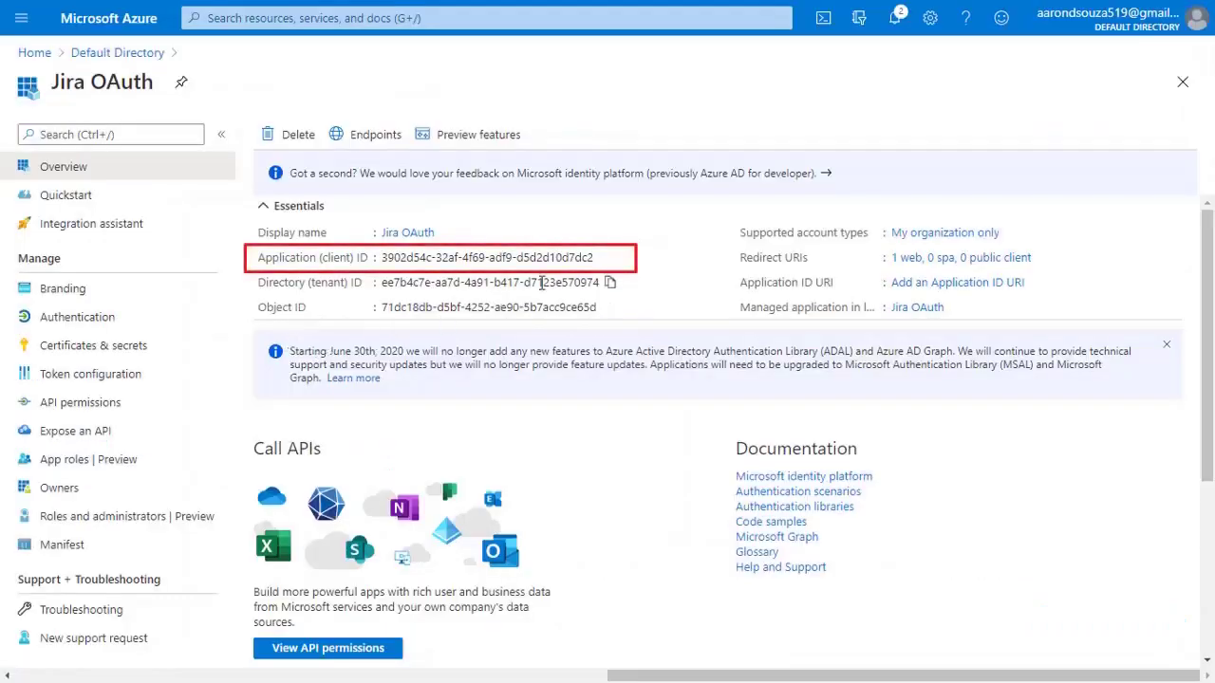
click(602, 258)
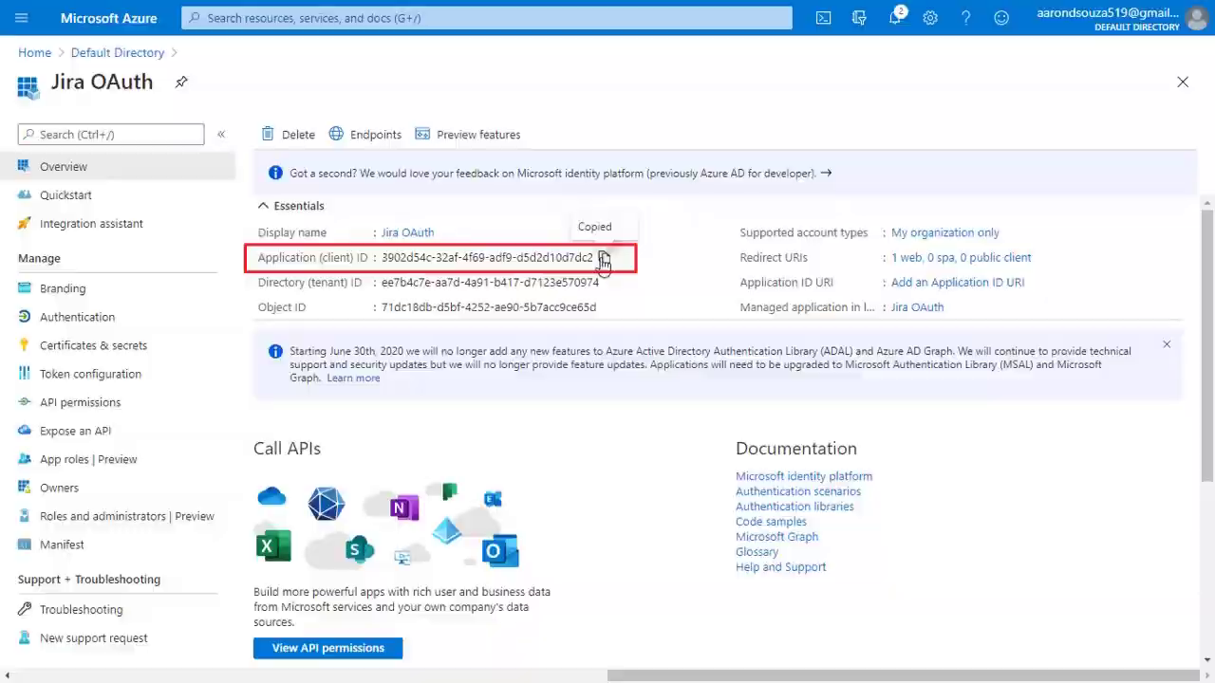
key(ctrl+v)
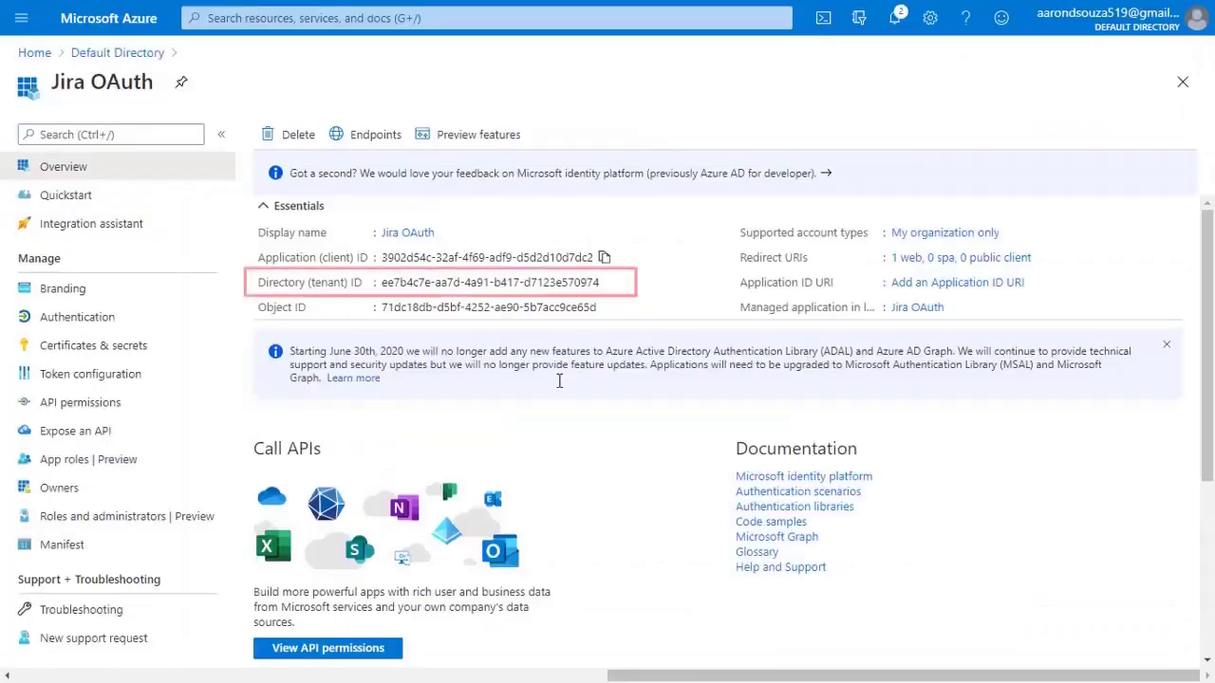
click(608, 283)
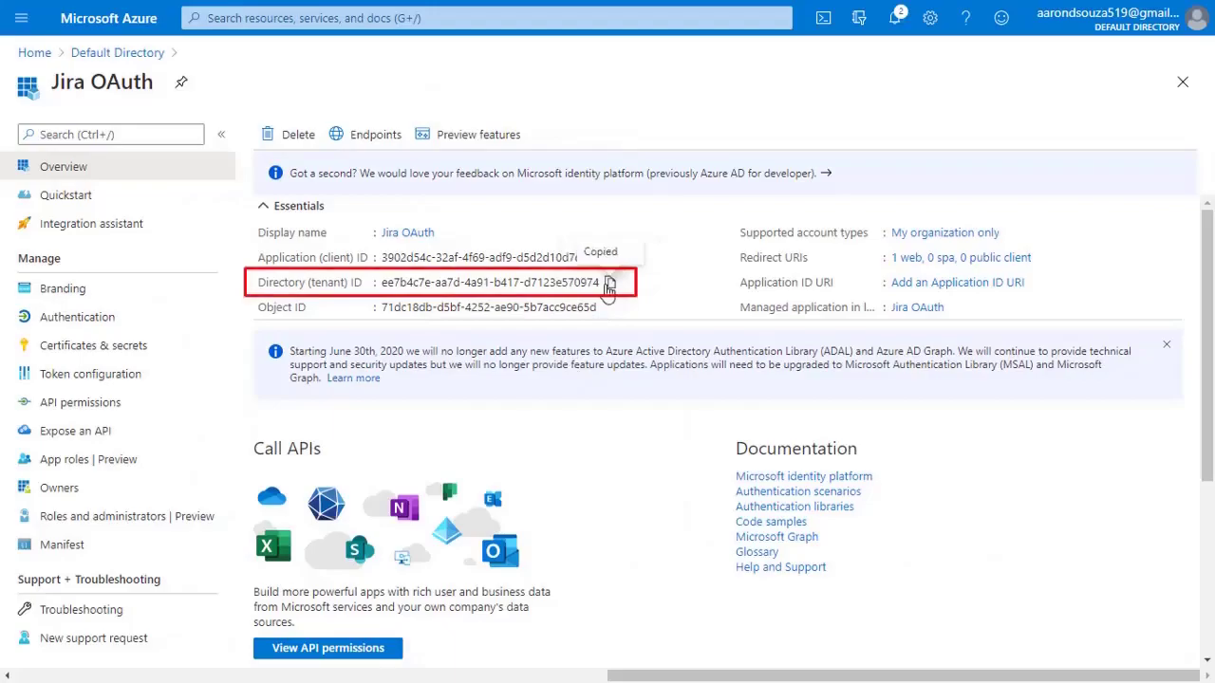
click(417, 500)
key(ctrl+v)
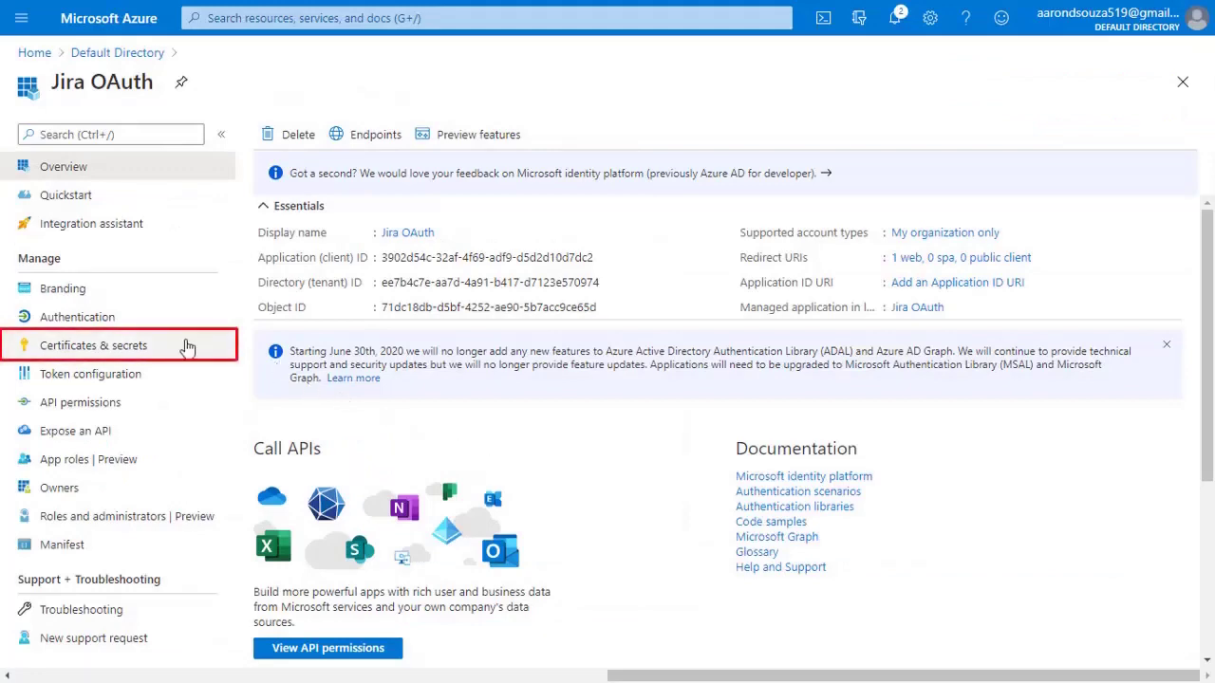
Step: Create a new Azure client secret named 'Secret Key'
click(187, 348)
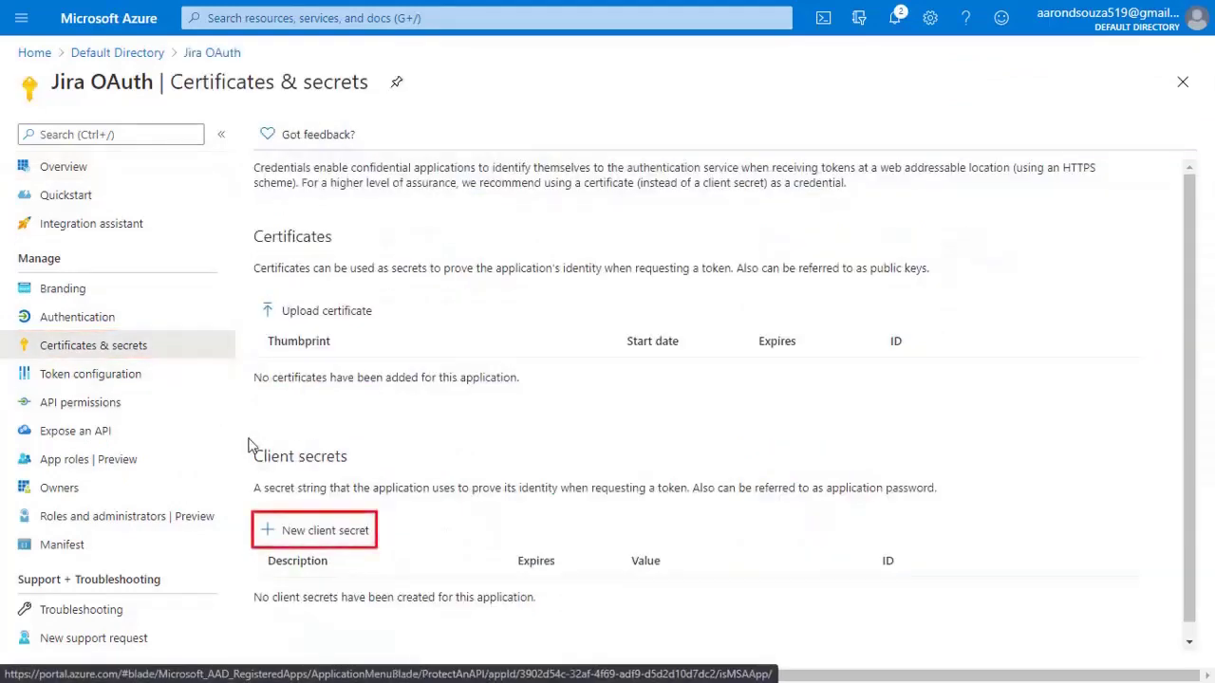
click(289, 530)
text(Secre)
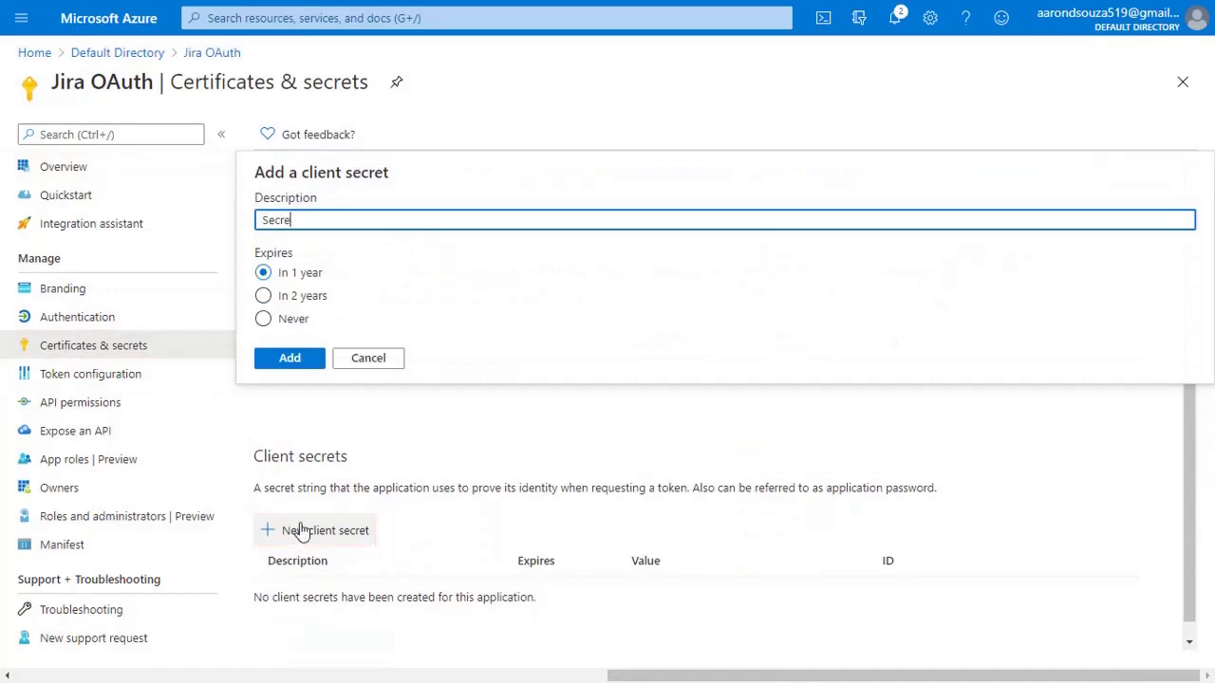
text(t Key)
click(284, 358)
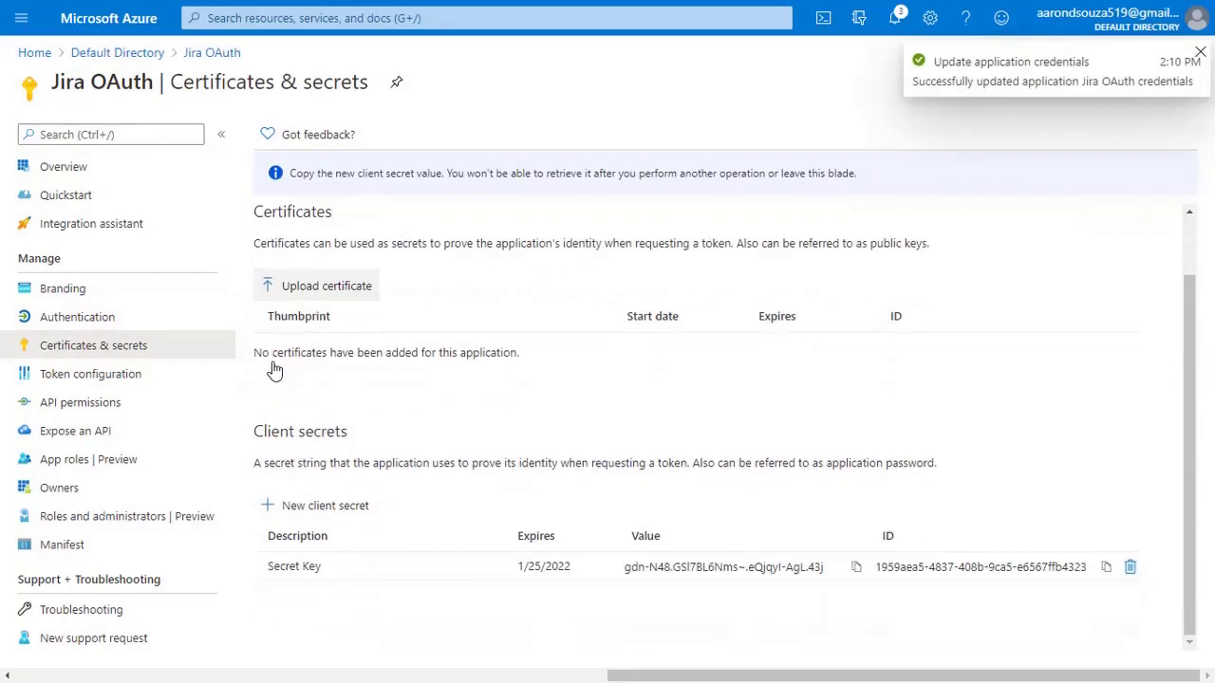
Step: Paste the client secret, set scope 'User.Read Directory.read.all', save, and review the test results
click(856, 566)
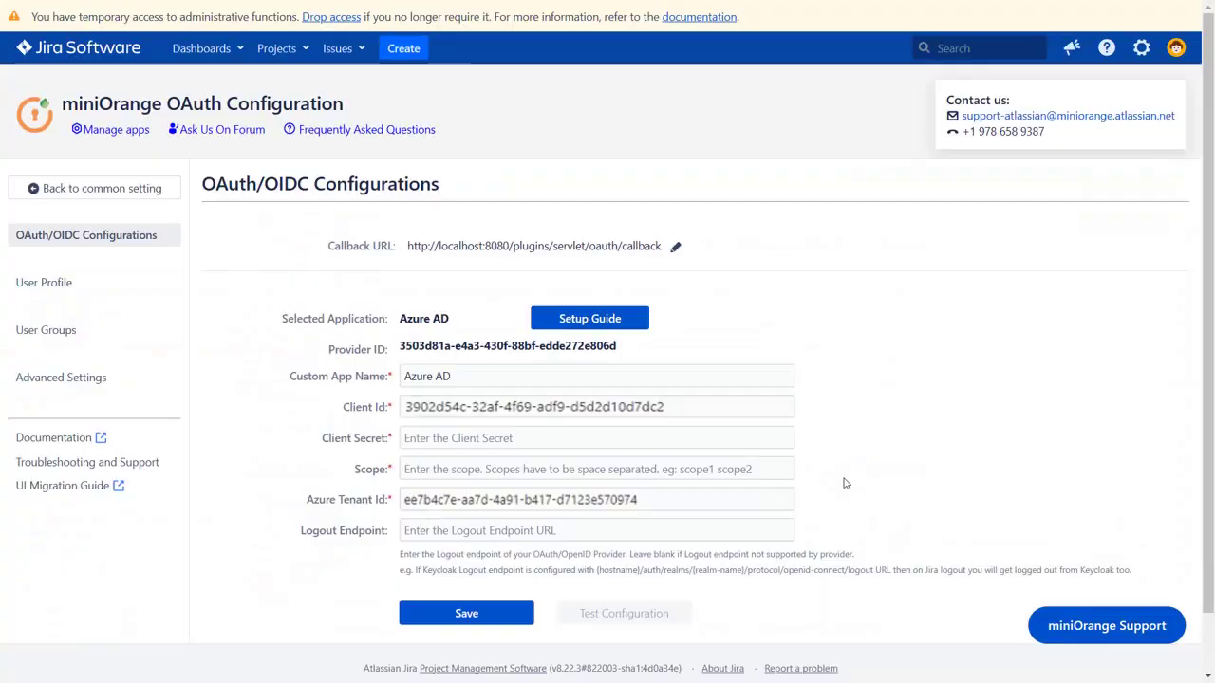
click(570, 437)
key(ctrl+v)
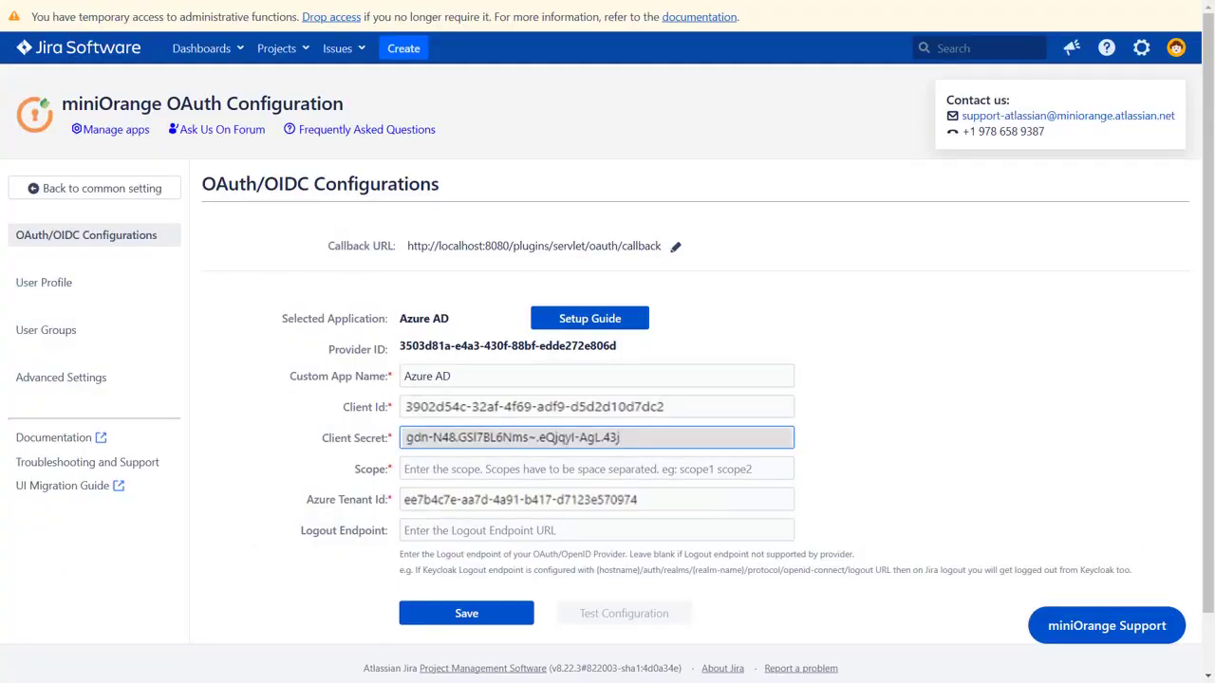
click(403, 469)
text(User.)
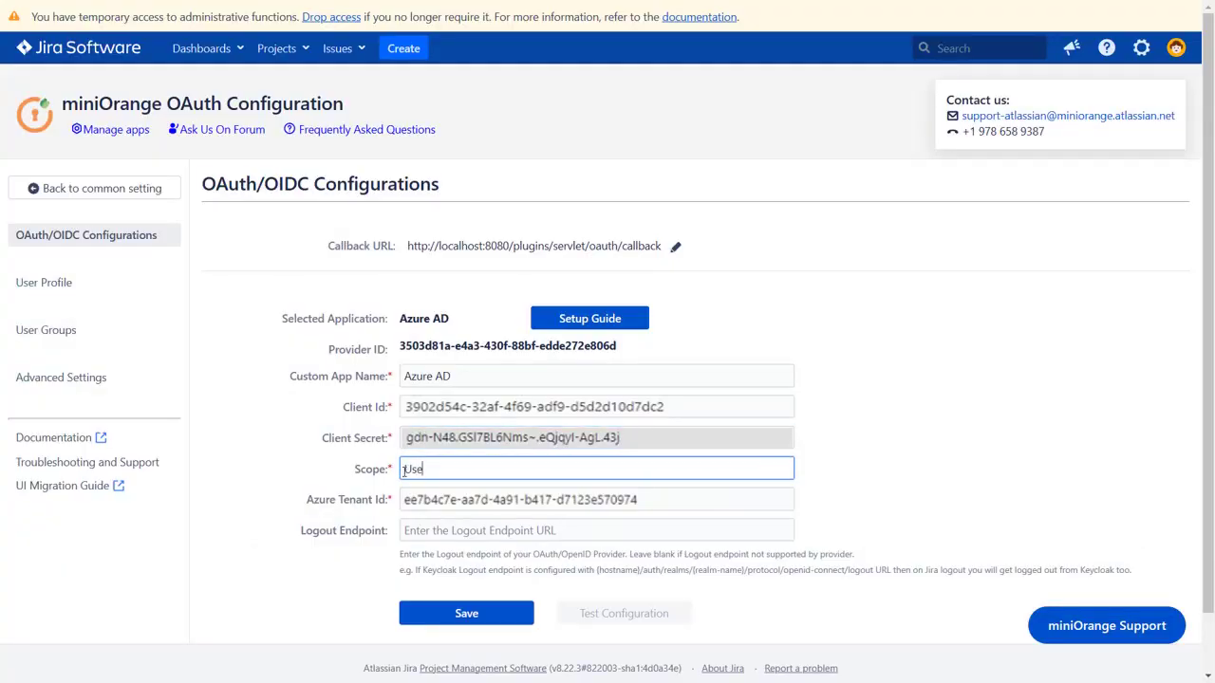
text(Read Di)
text(rectory.read.a)
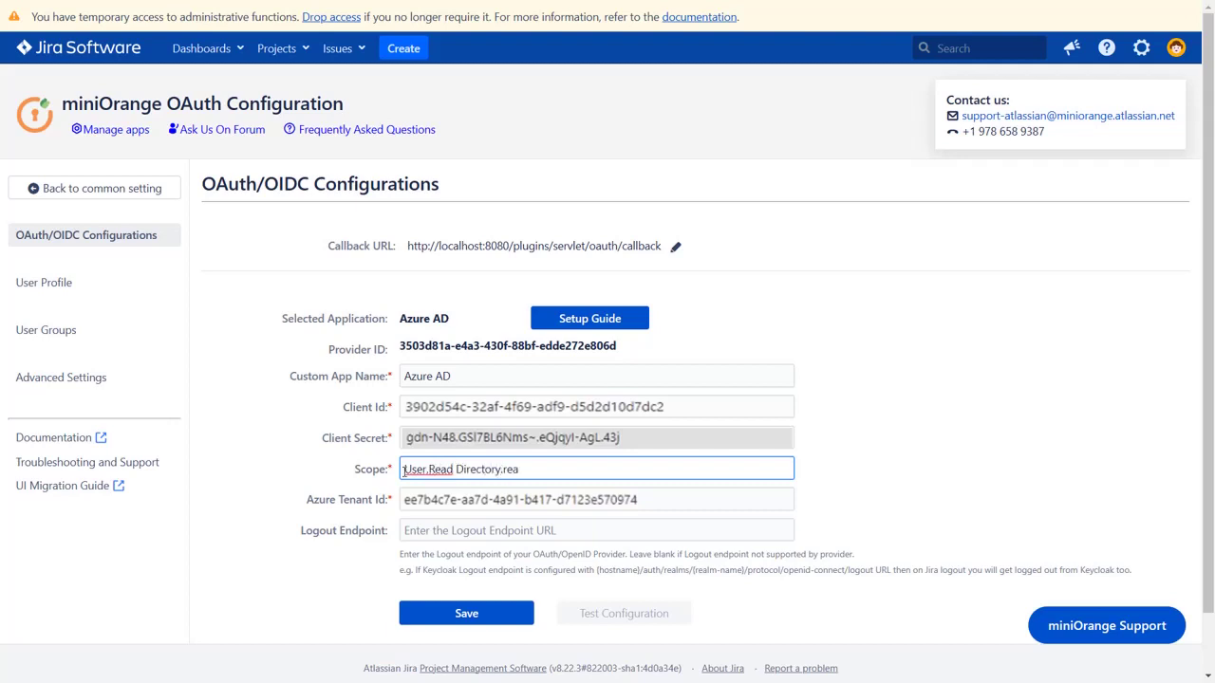
text(ll)
click(450, 617)
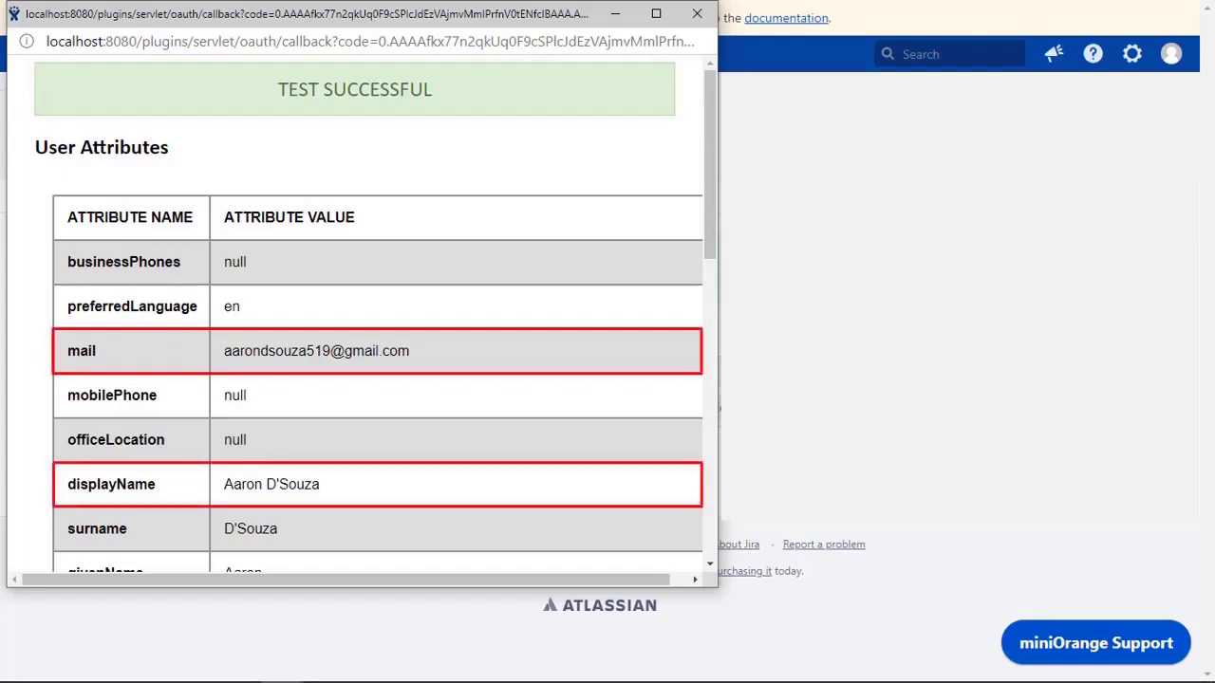
scroll(714, 321, down, 2)
drag(713, 321, 714, 531)
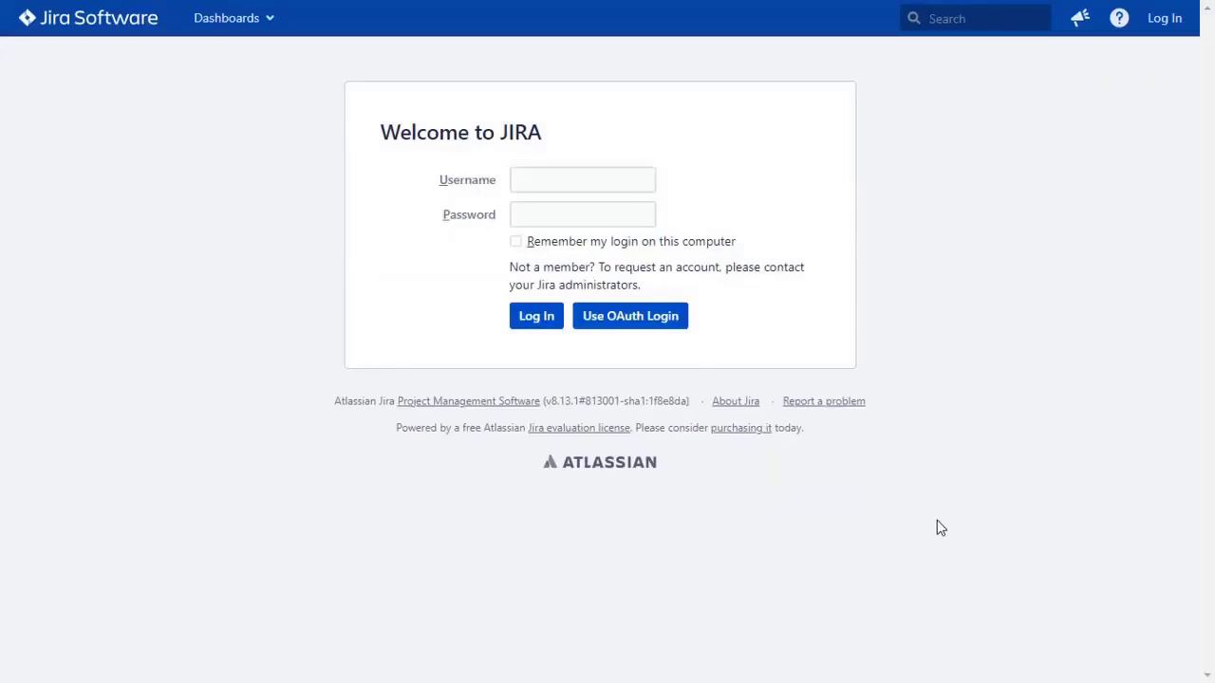
click(661, 326)
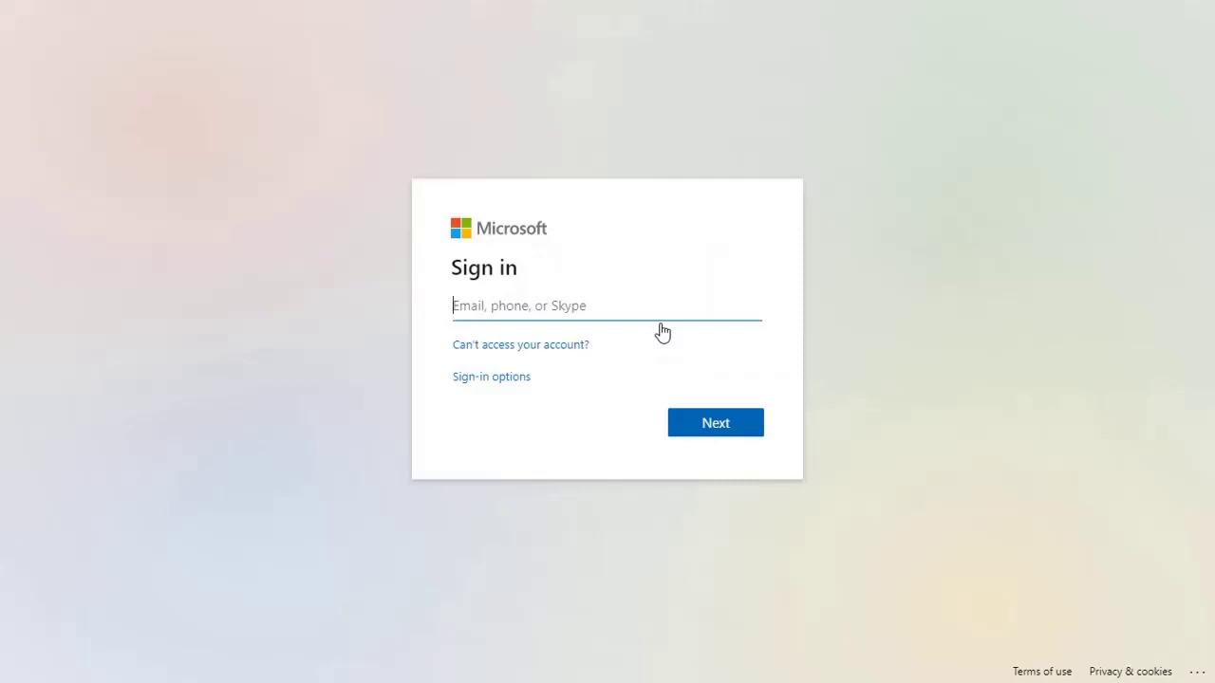
click(716, 434)
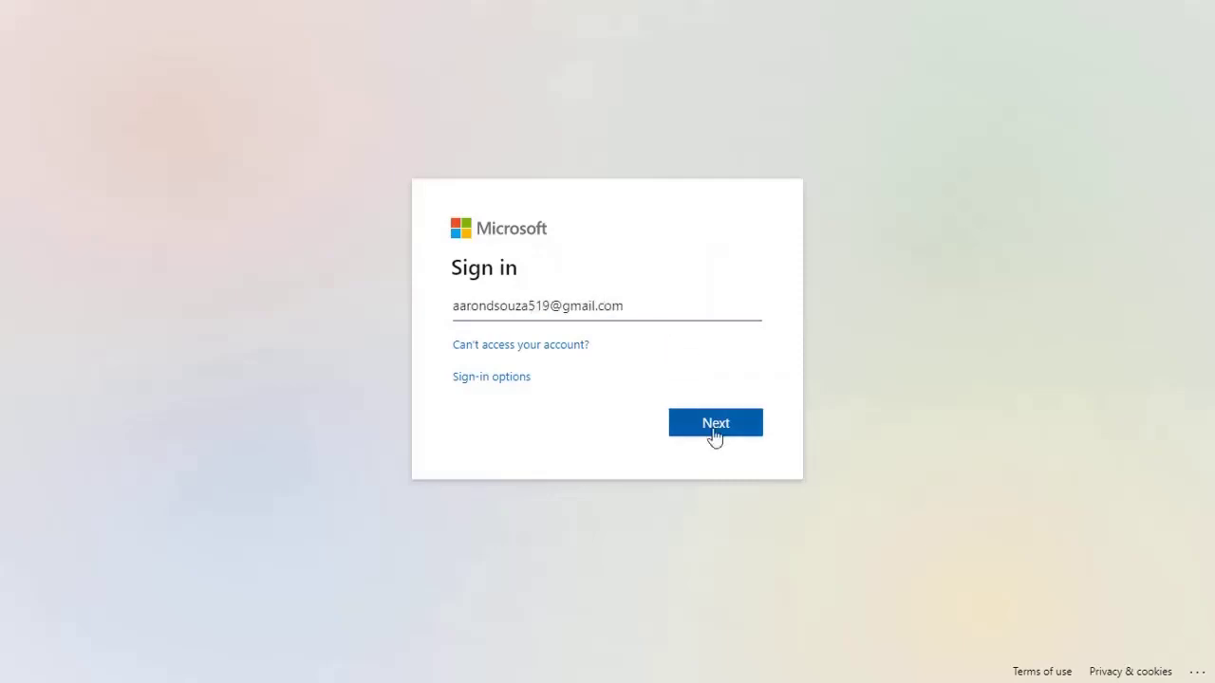
text(••••••••••••)
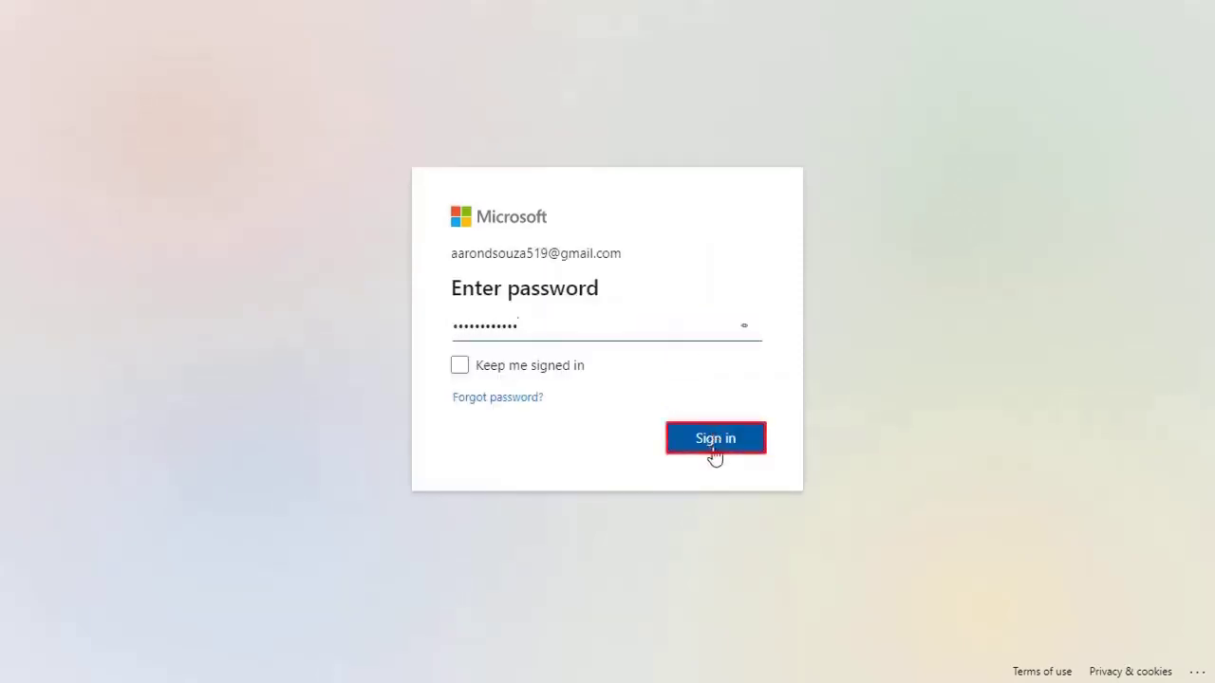
click(714, 452)
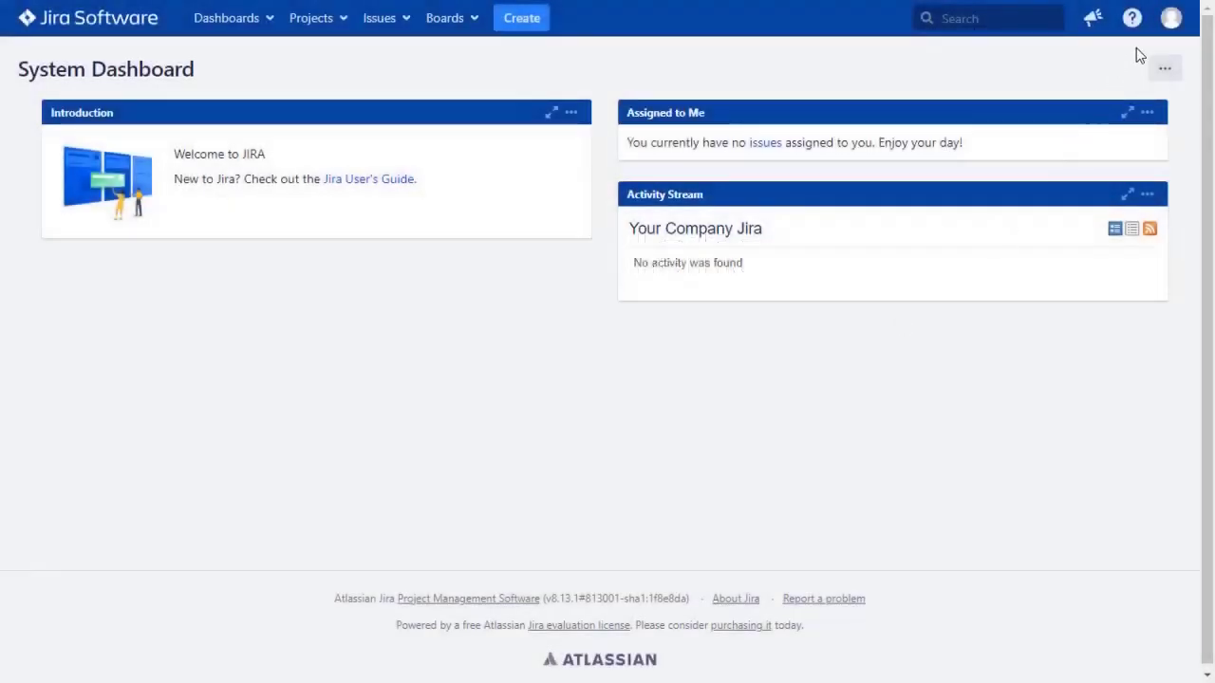
click(1170, 18)
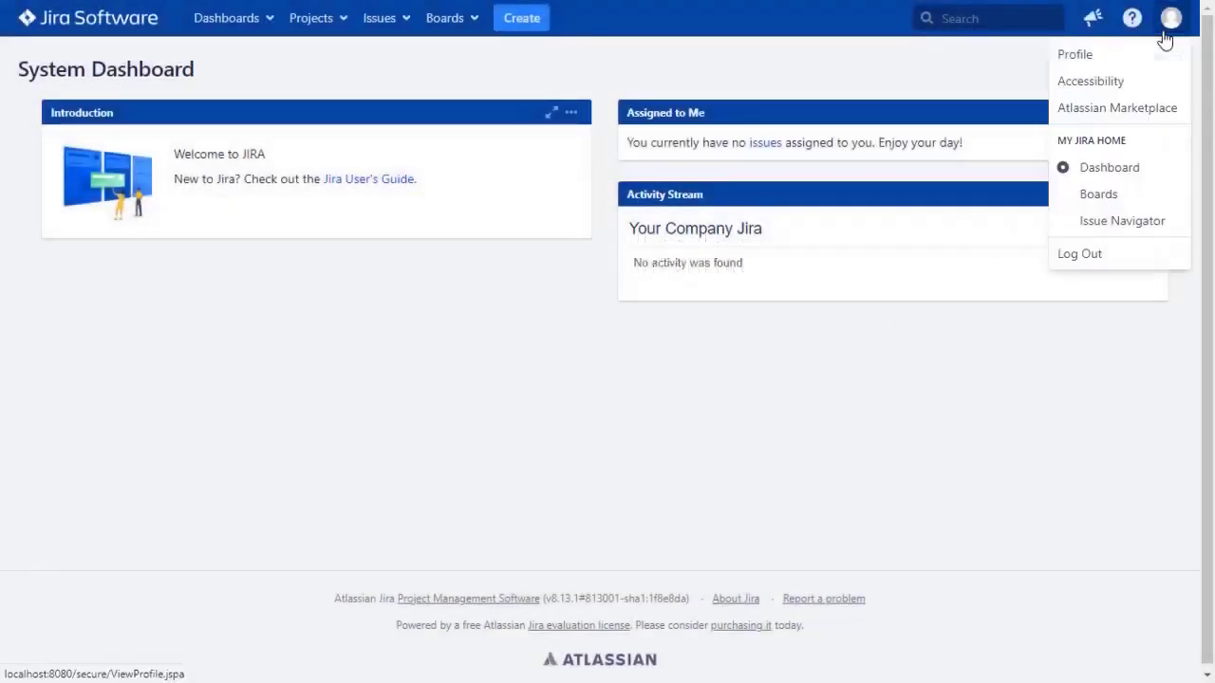
click(1094, 59)
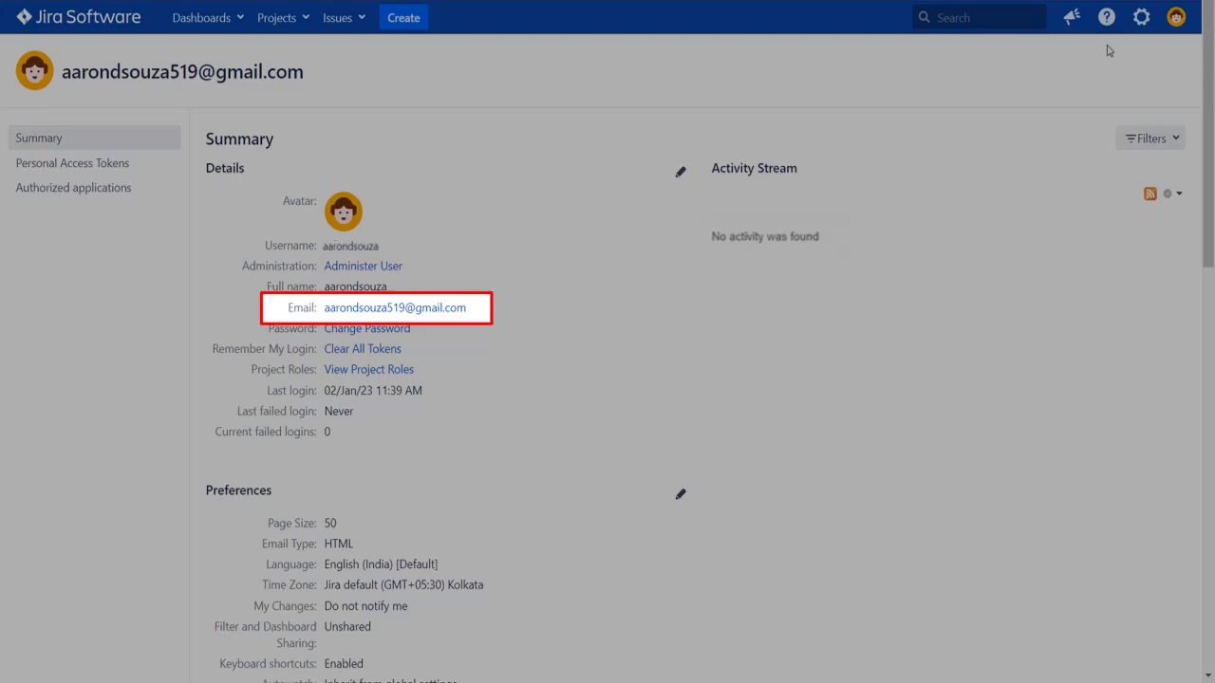